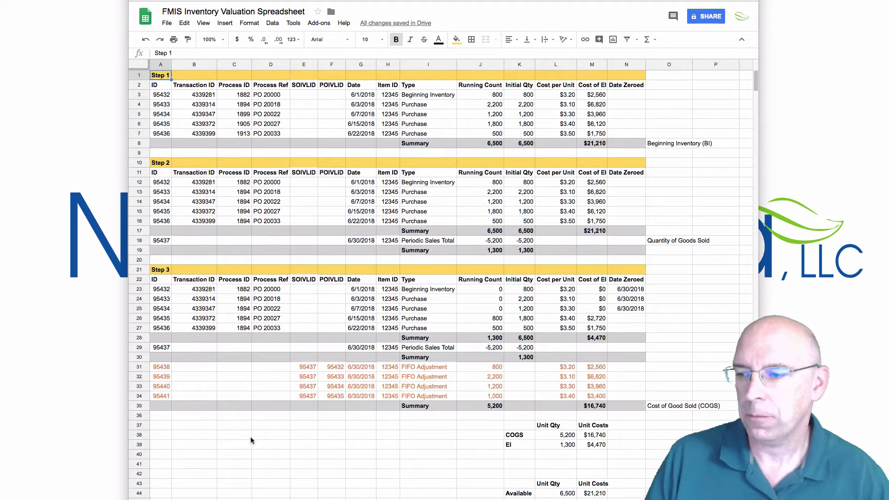
Step: Switch to the Data Set by Type sheet and inspect the 6/1/2018 purchase's $1,750 cost-total formula
key(ctrl+shift+Page_Up)
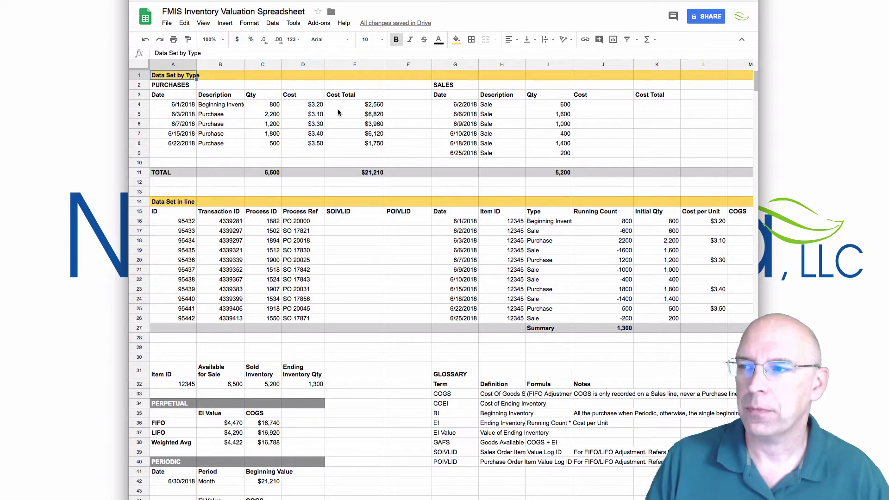
click(173, 86)
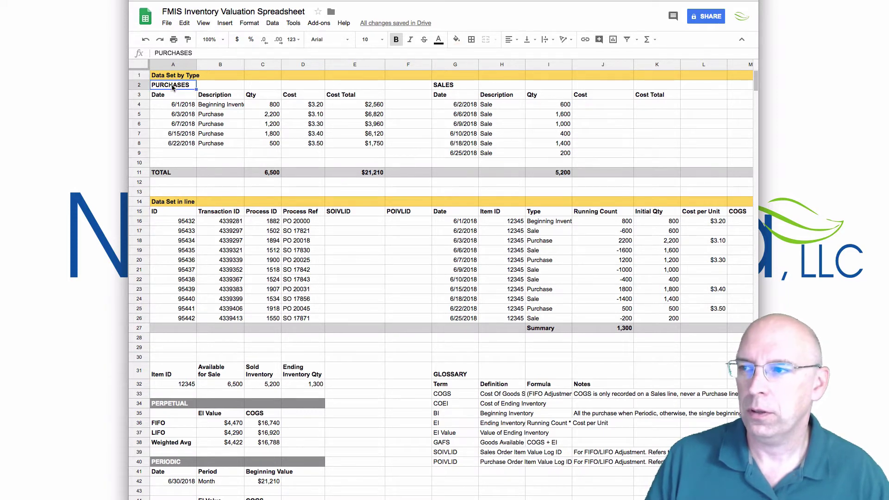
click(183, 106)
click(365, 146)
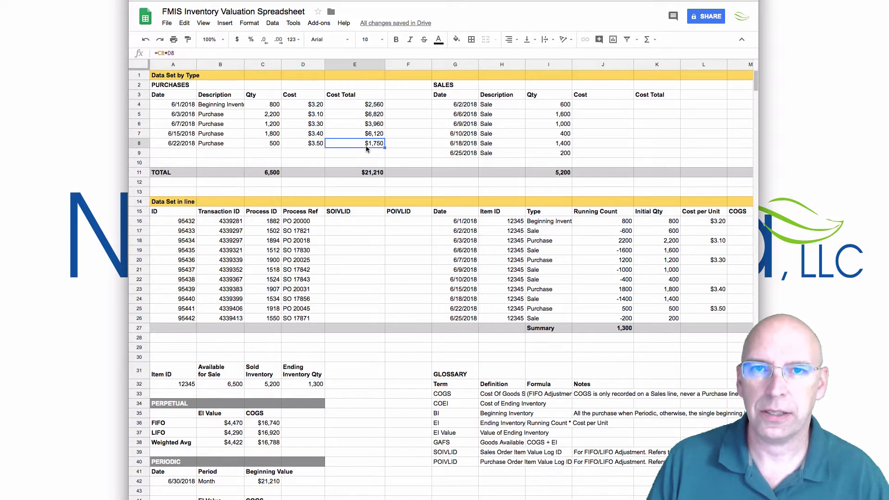
Step: Inspect the sales from 6/2/2018, ending with the =SUM(I4:I9) total of 5,200
click(468, 109)
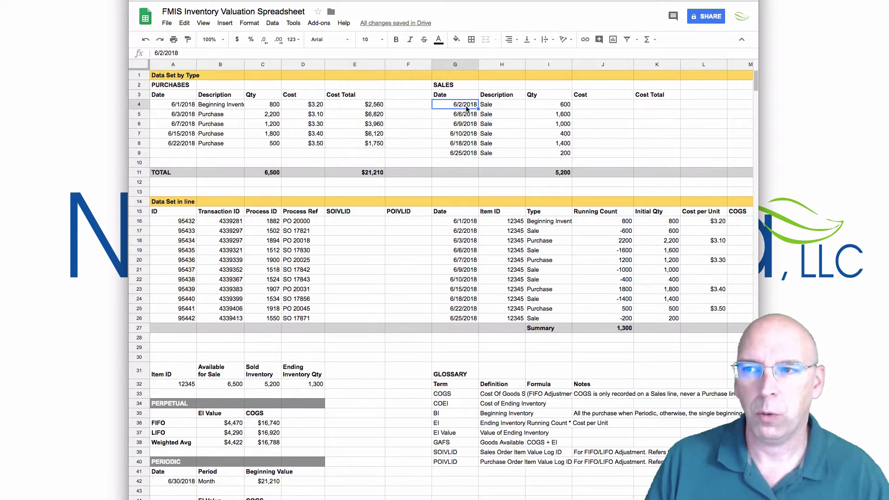
click(554, 152)
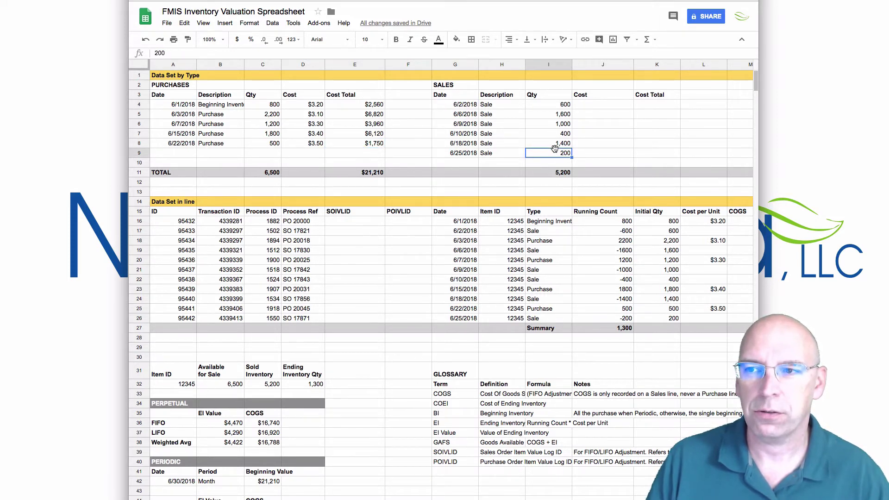
click(559, 173)
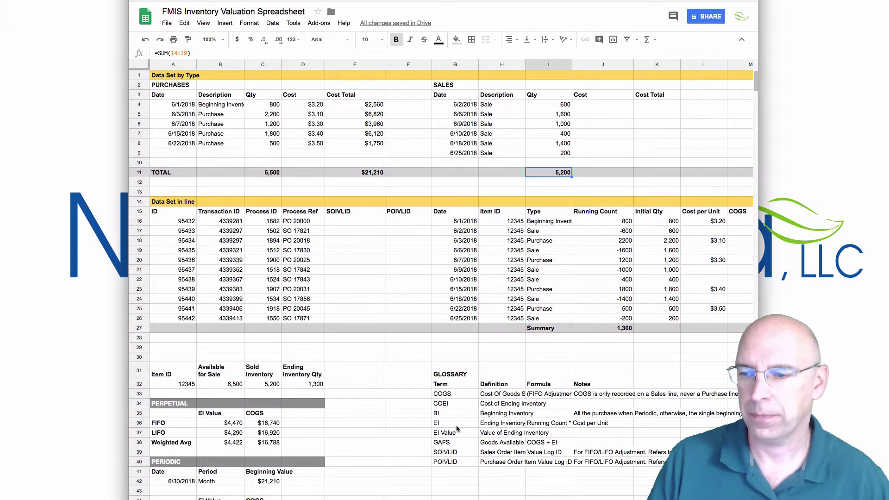
key(ctrl+shift+Page_Down)
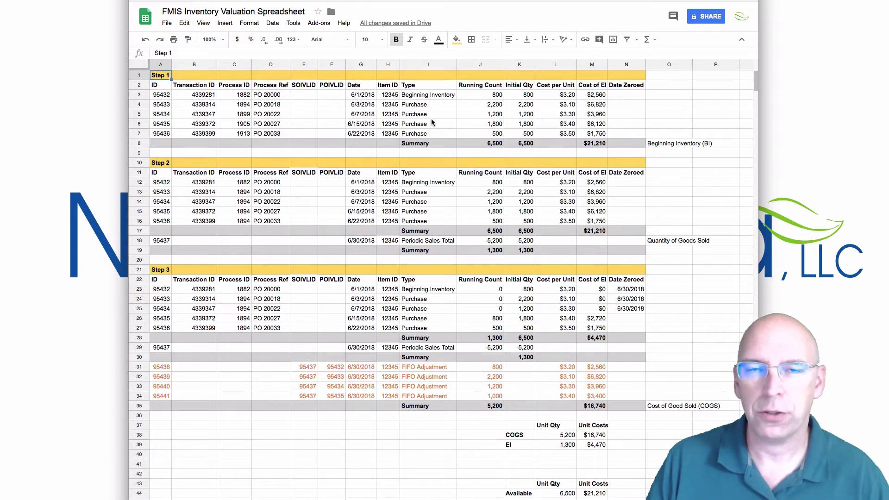
click(497, 98)
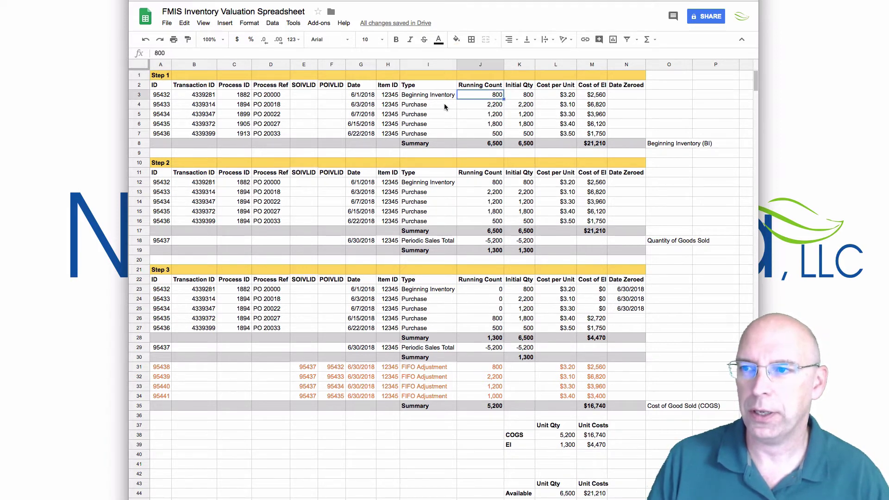
click(424, 134)
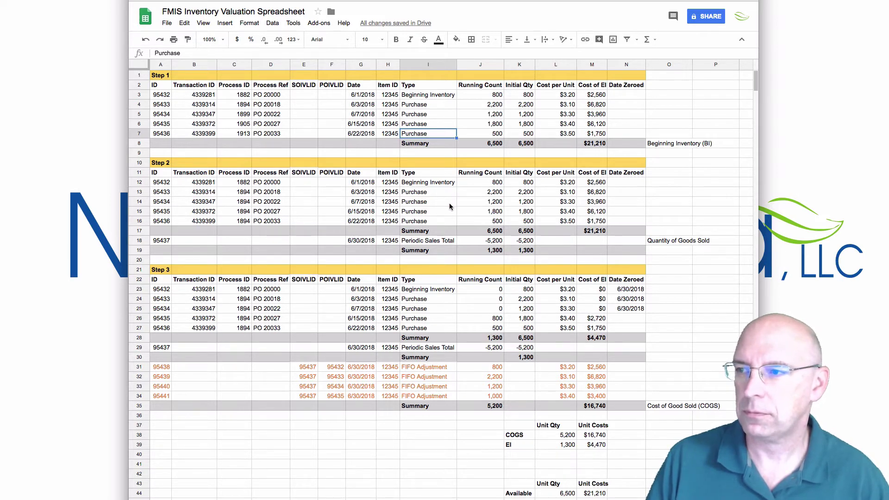
click(429, 184)
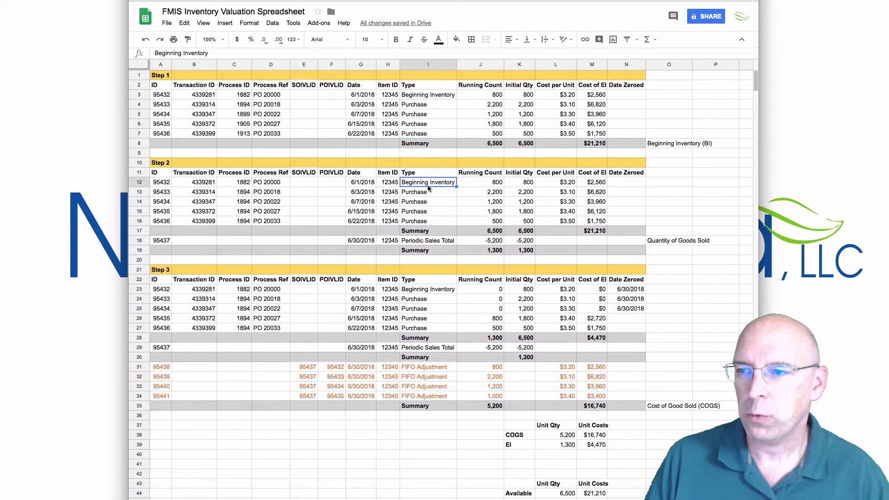
click(433, 221)
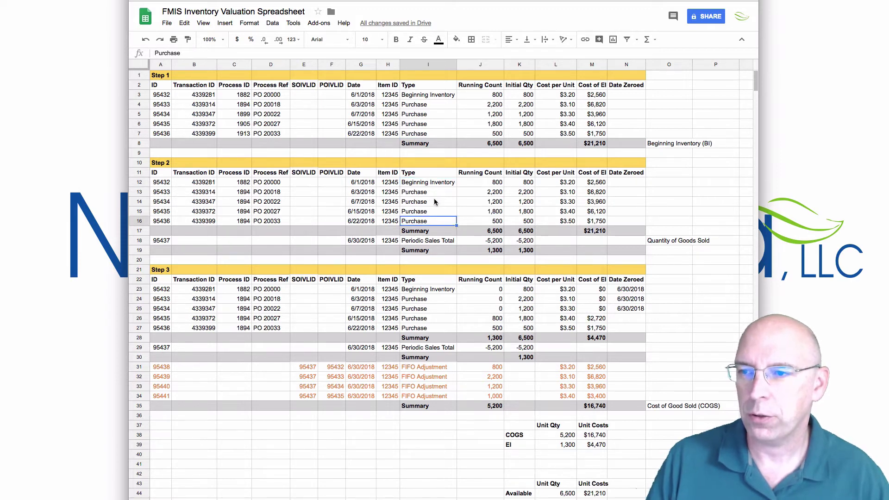
click(451, 231)
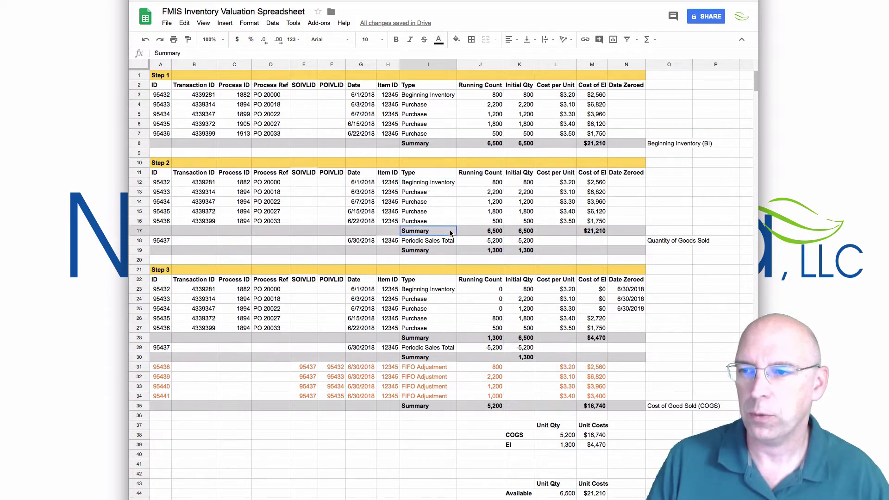
click(596, 234)
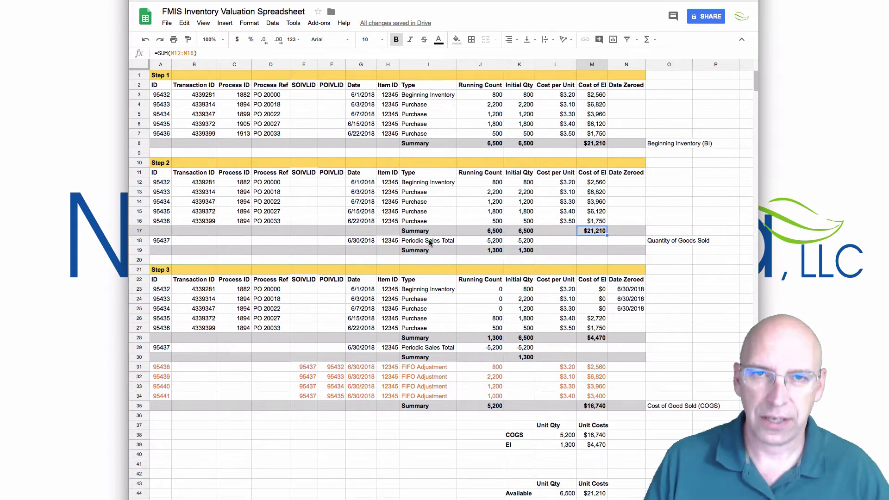
click(490, 244)
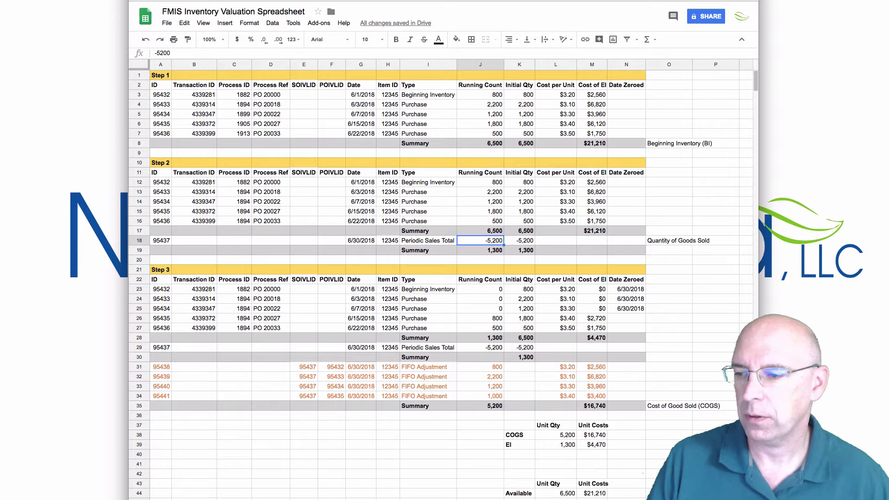
key(ctrl+shift+Page_Up)
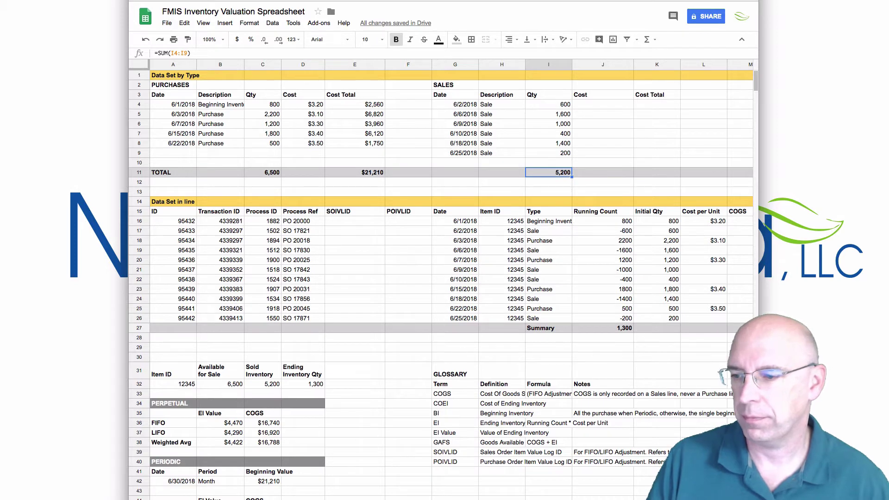
key(ctrl+shift+Page_Down)
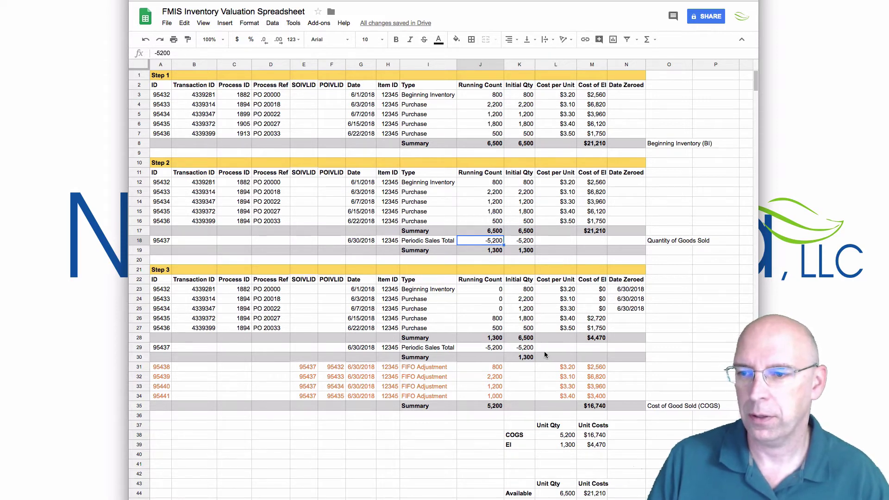
scroll(543, 351, down, 1)
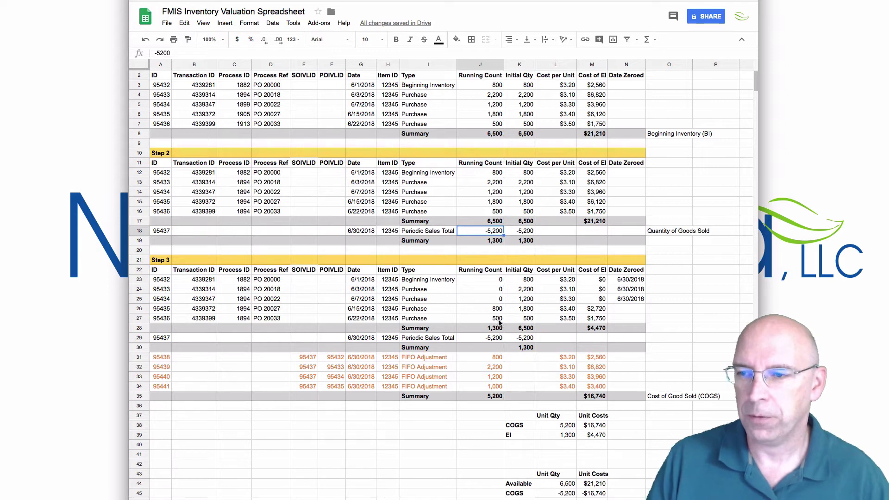
click(499, 174)
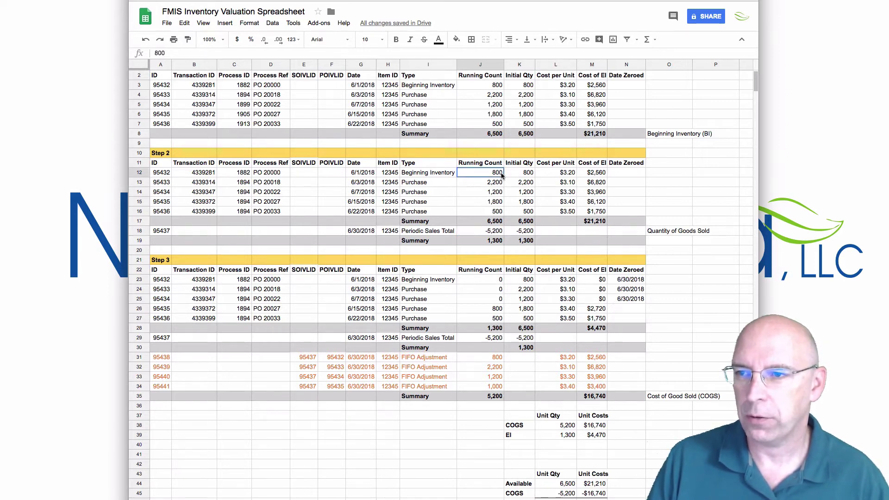
click(501, 281)
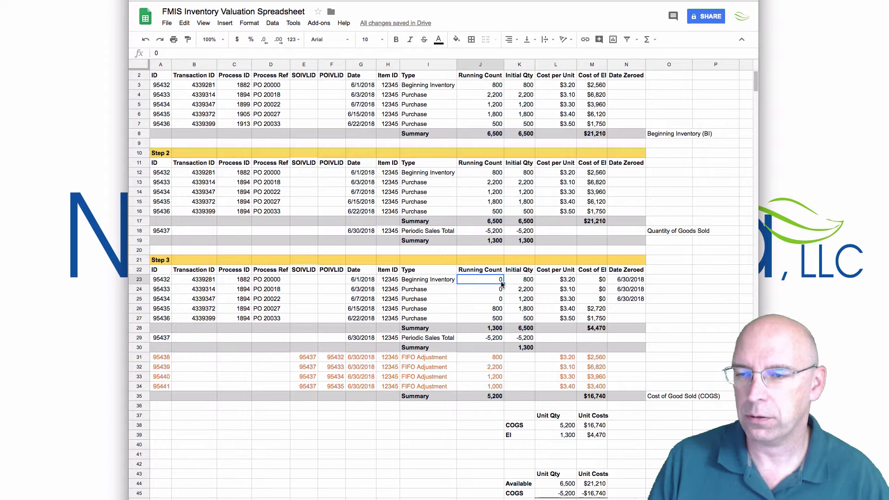
click(598, 281)
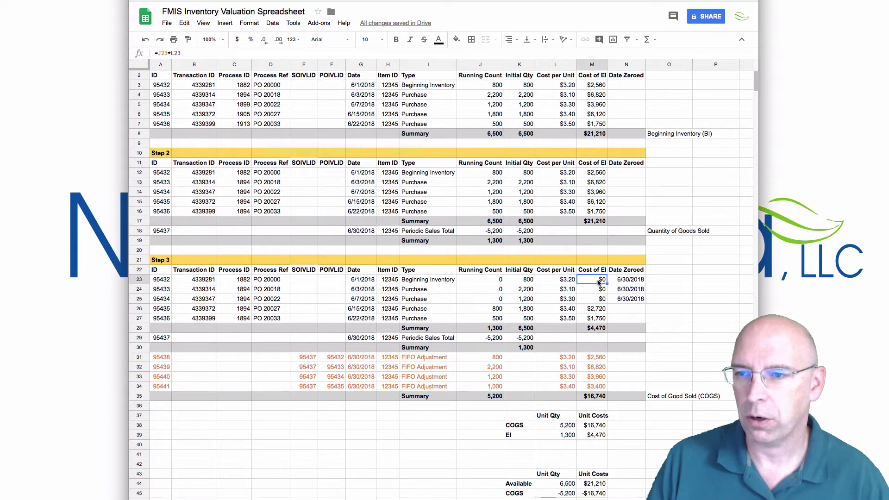
click(469, 290)
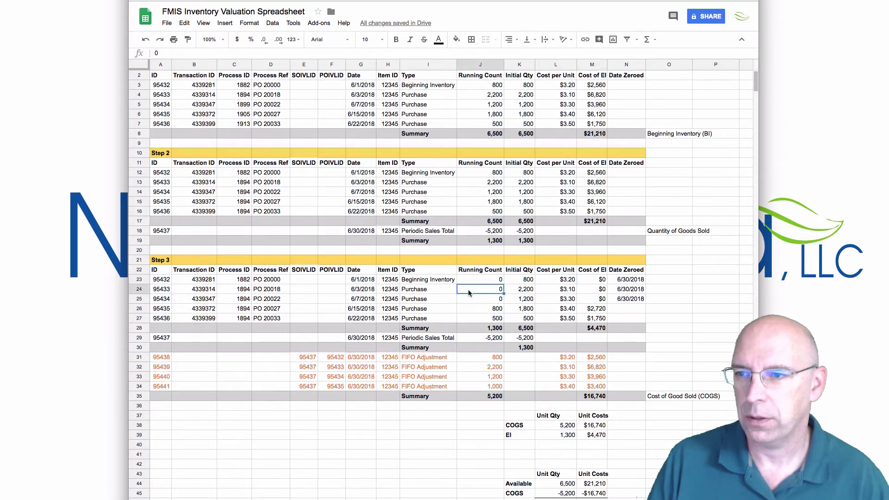
click(527, 292)
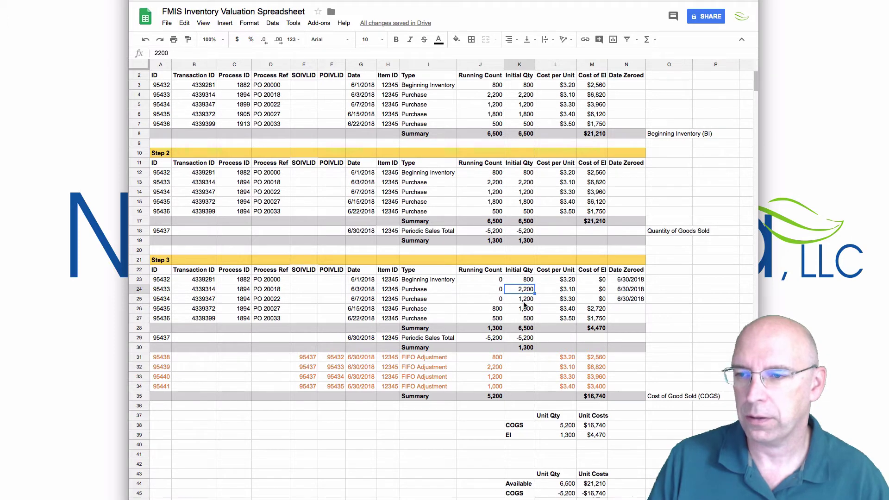
click(487, 303)
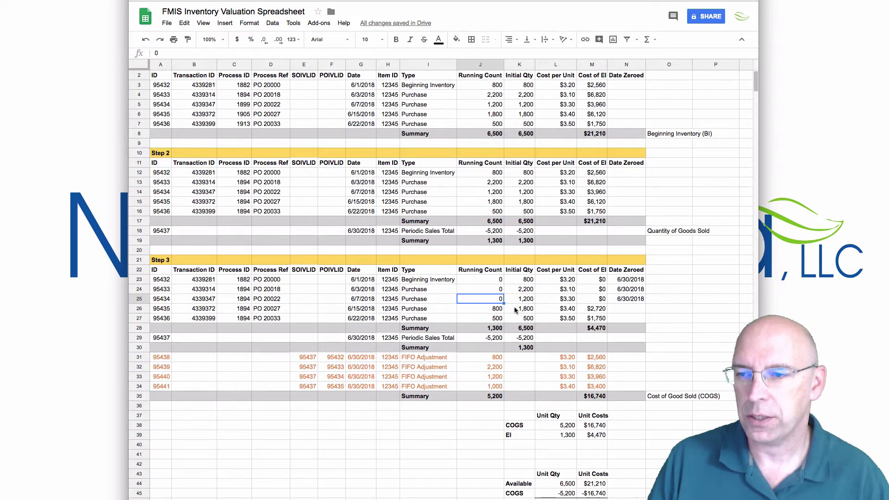
click(493, 310)
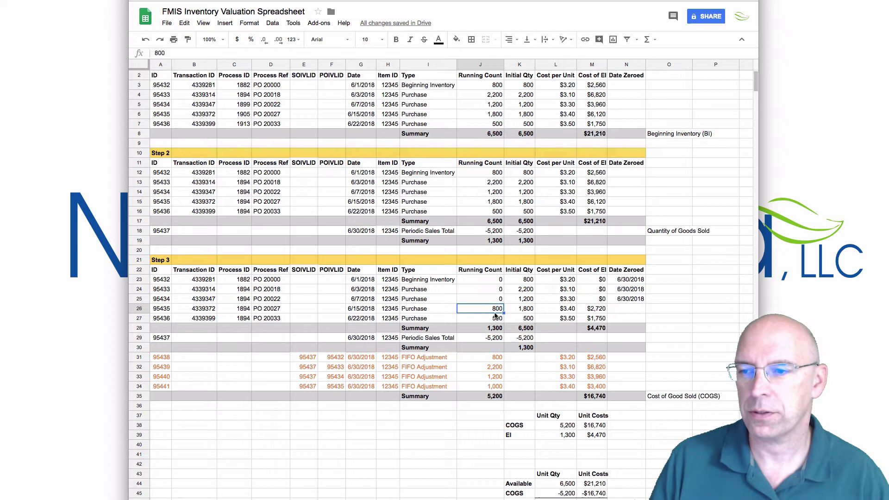
click(495, 319)
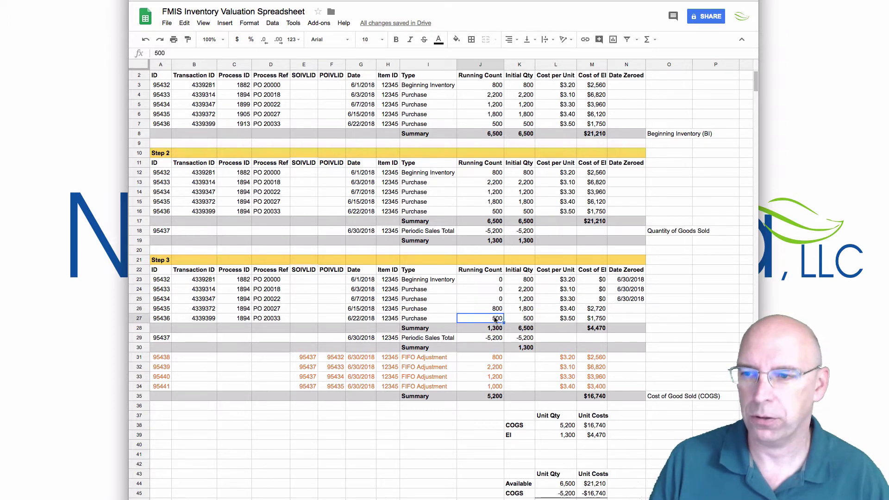
click(446, 358)
click(449, 368)
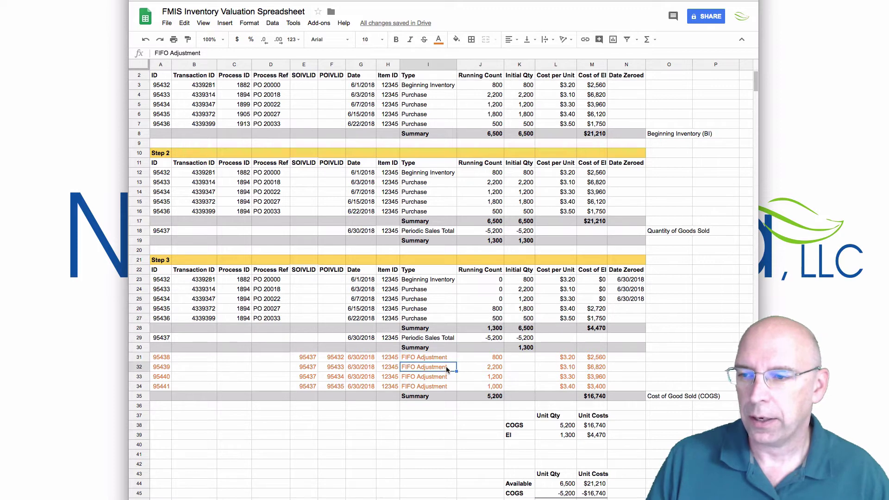
click(449, 377)
click(450, 385)
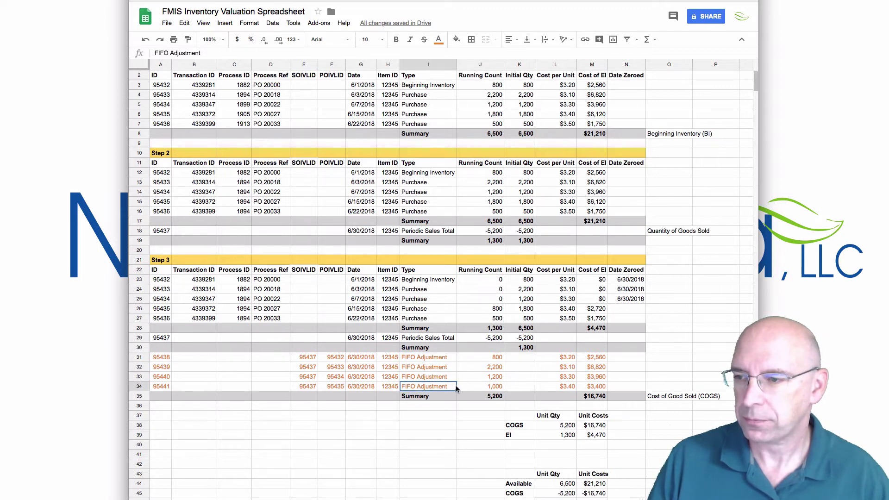
click(306, 358)
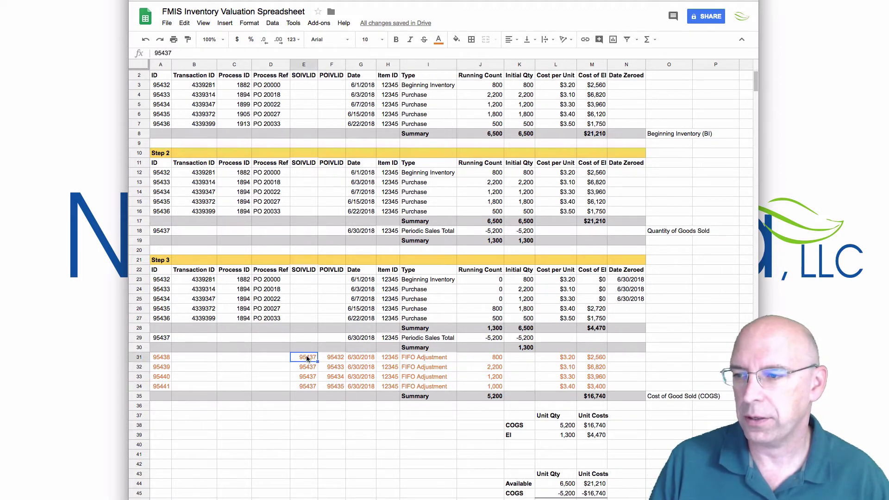
shift+click(309, 385)
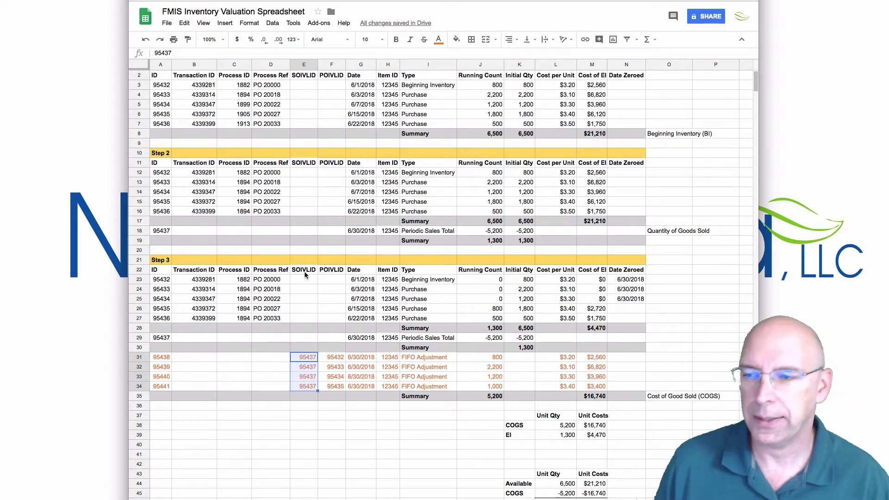
click(165, 342)
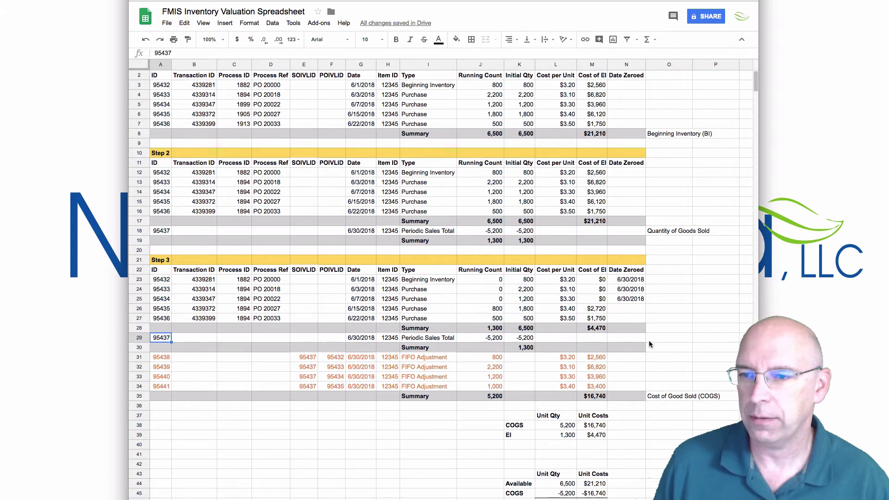
shift+click(635, 338)
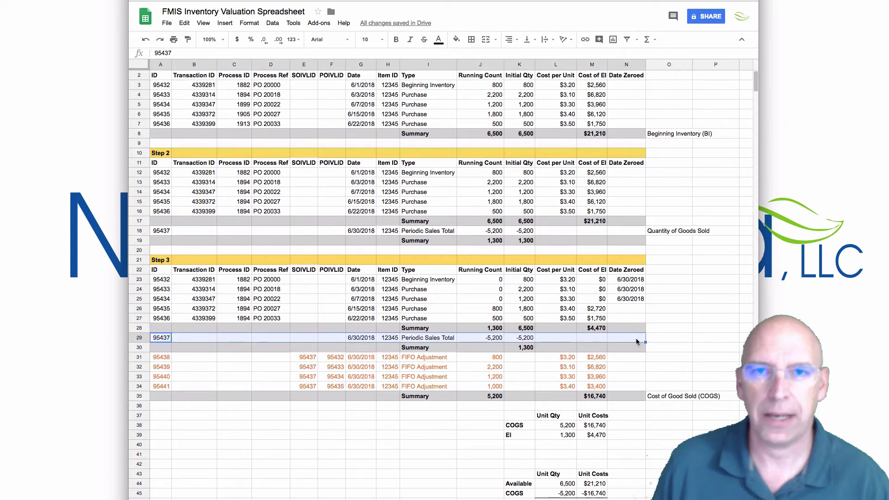
click(334, 357)
click(335, 384)
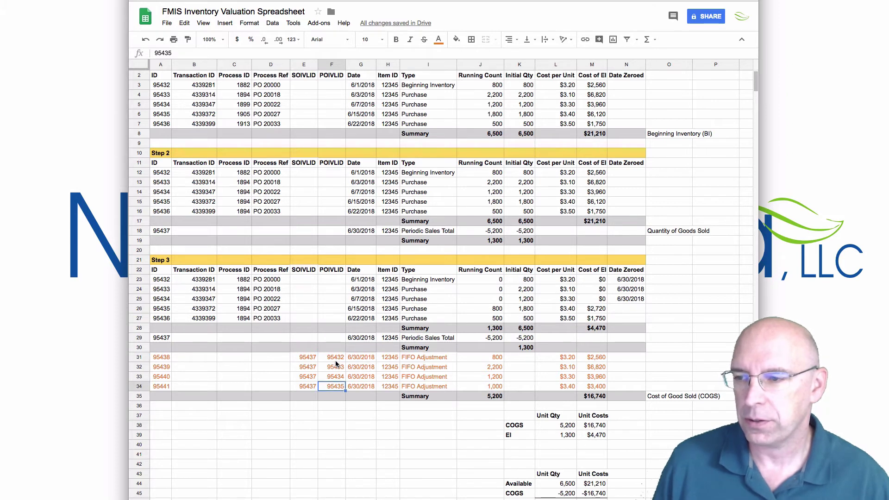
click(334, 375)
drag(334, 371, 335, 366)
click(336, 359)
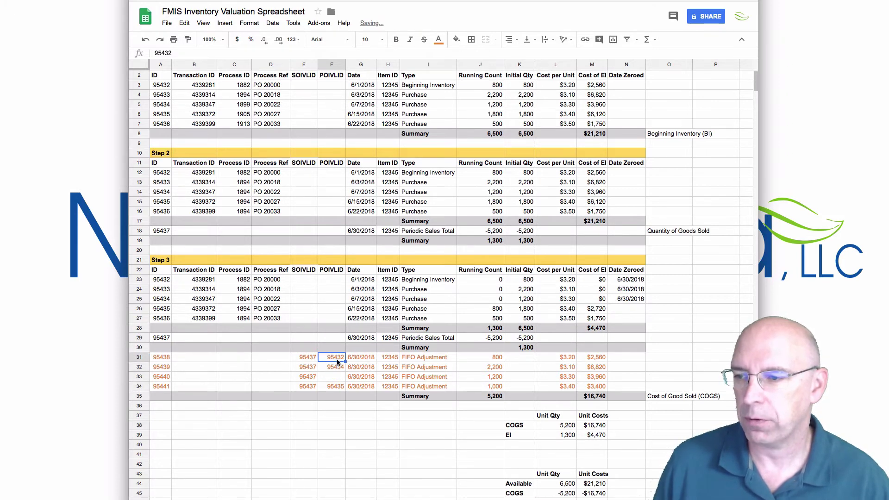
key(ctrl+z)
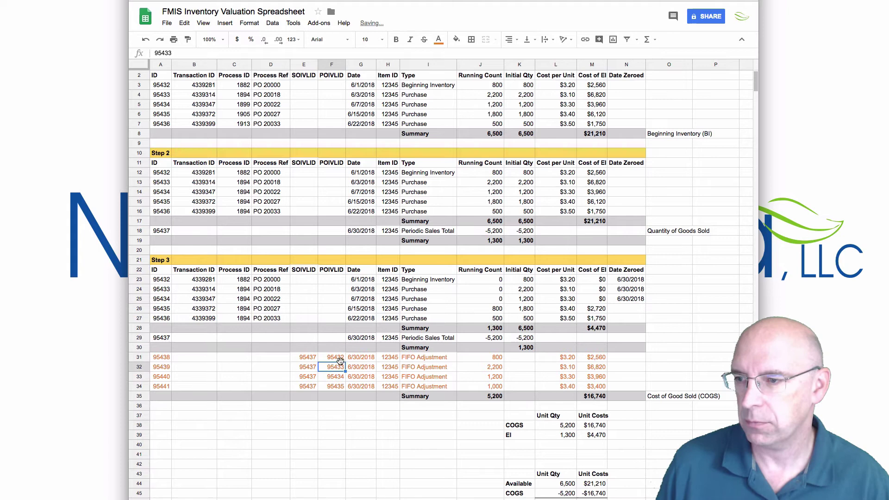
click(340, 360)
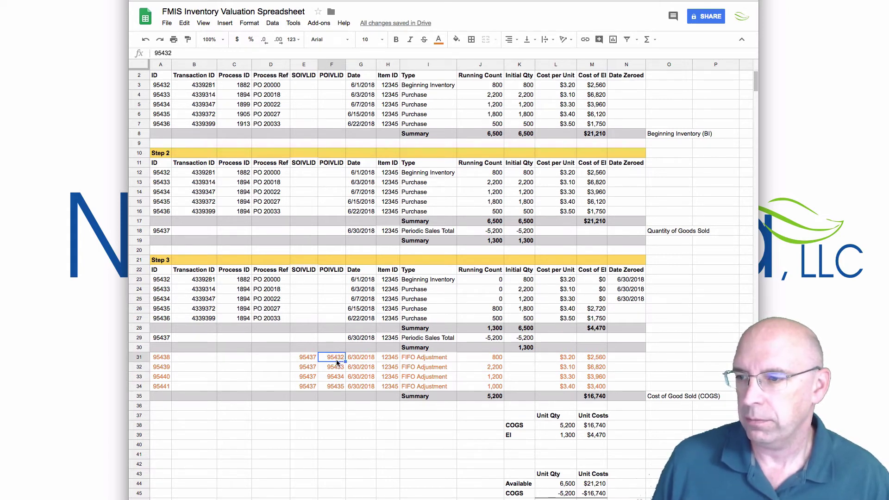
click(162, 279)
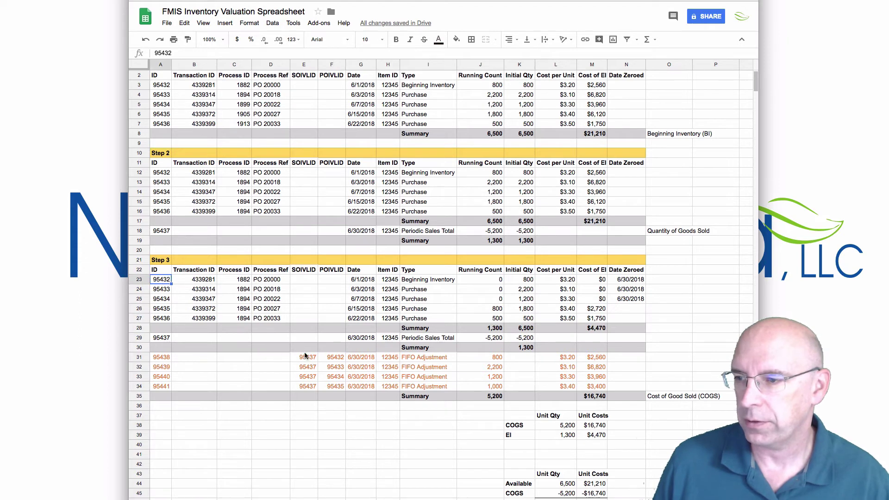
click(164, 290)
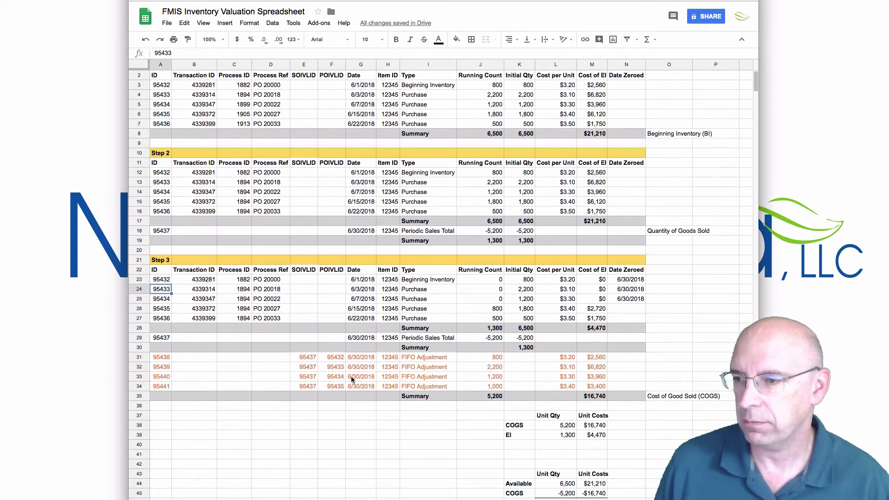
click(167, 300)
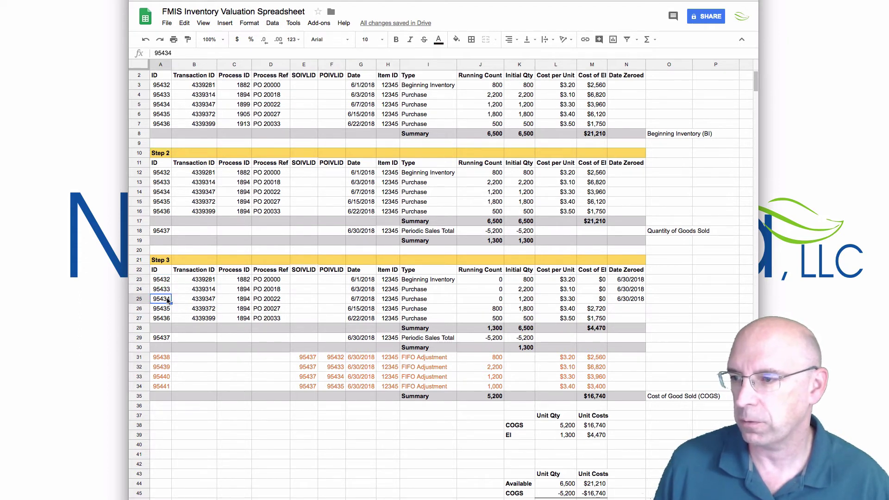
click(323, 387)
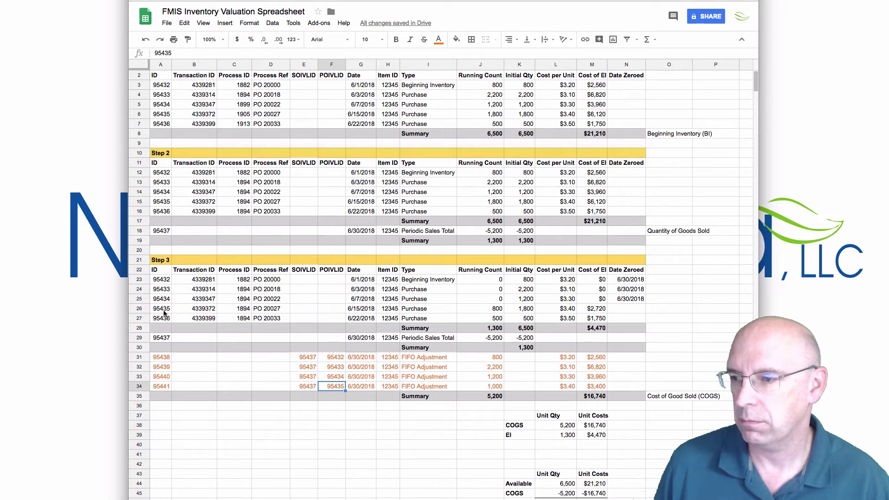
click(164, 311)
click(356, 388)
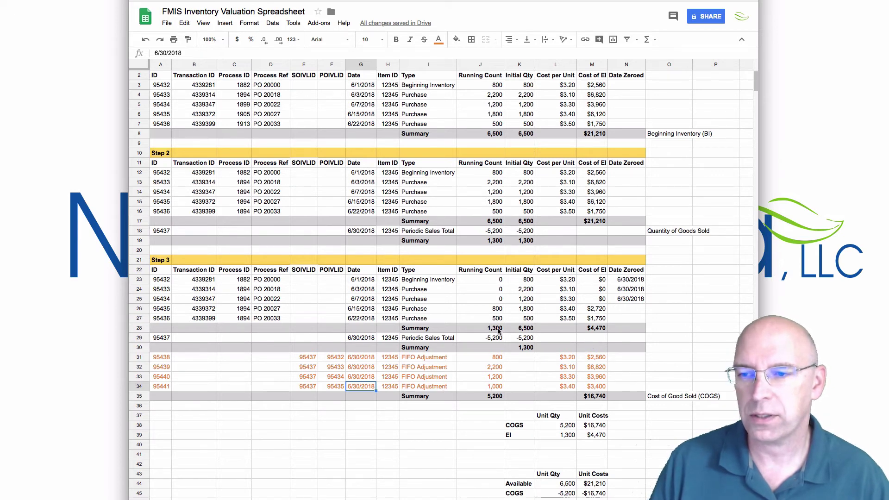
click(591, 329)
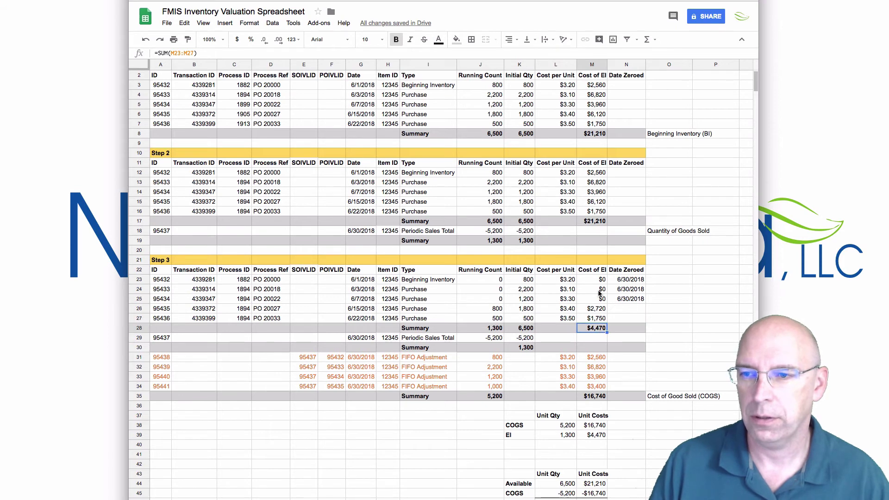
click(500, 280)
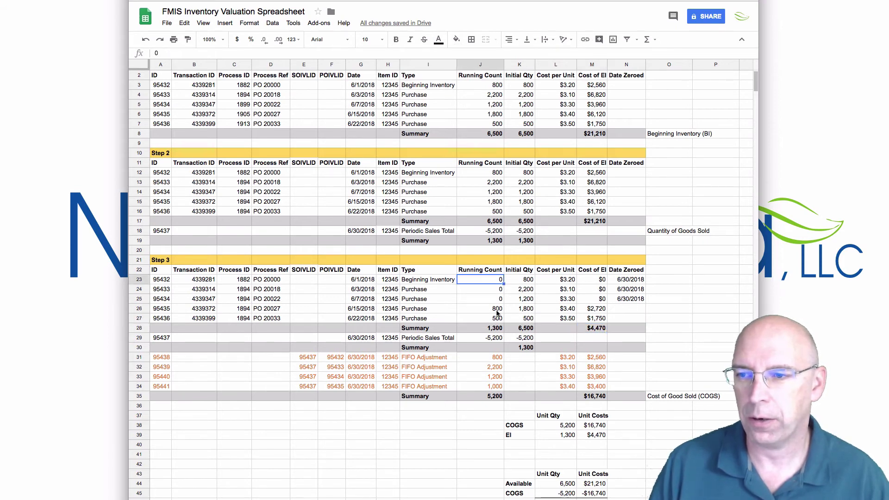
click(498, 310)
click(596, 310)
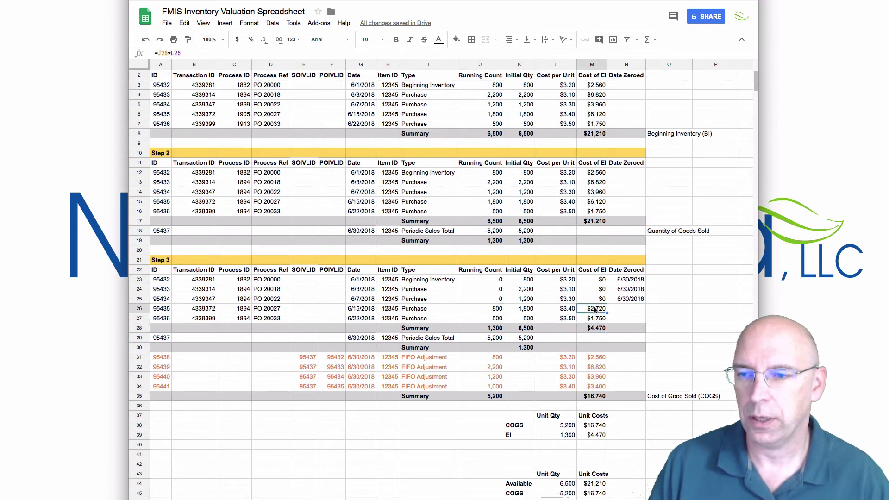
click(599, 320)
click(602, 329)
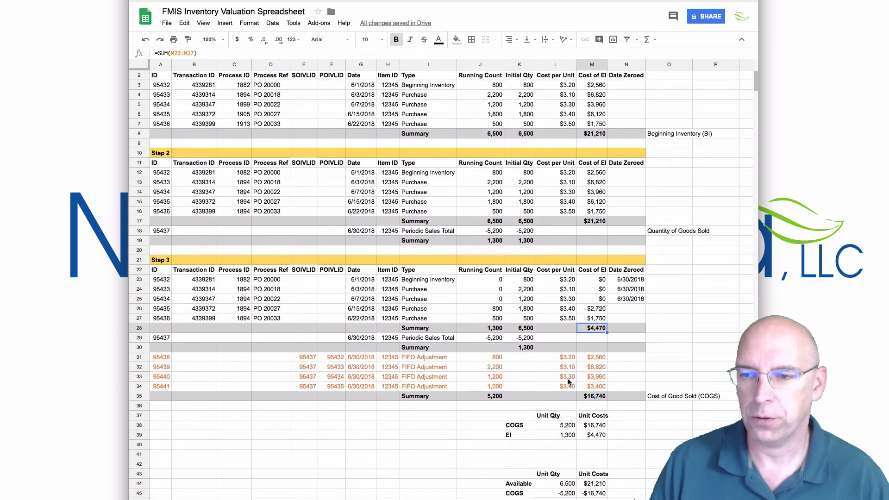
click(594, 358)
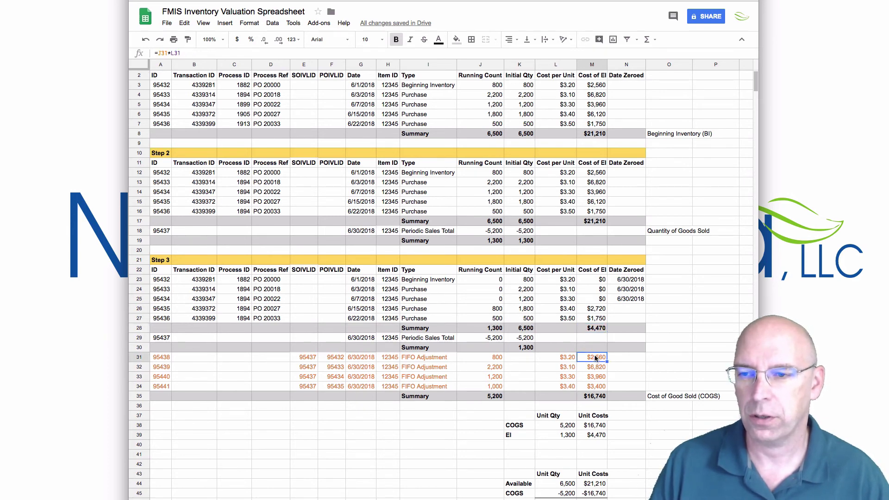
click(600, 398)
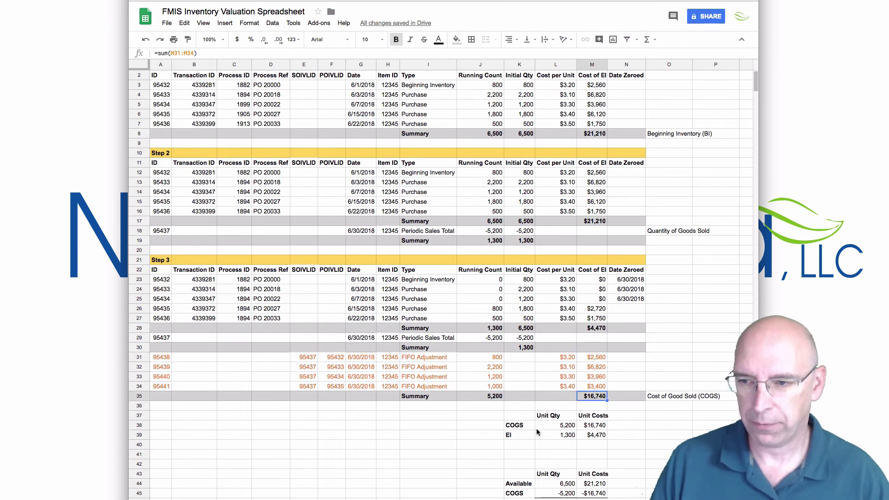
scroll(520, 433, down, 2)
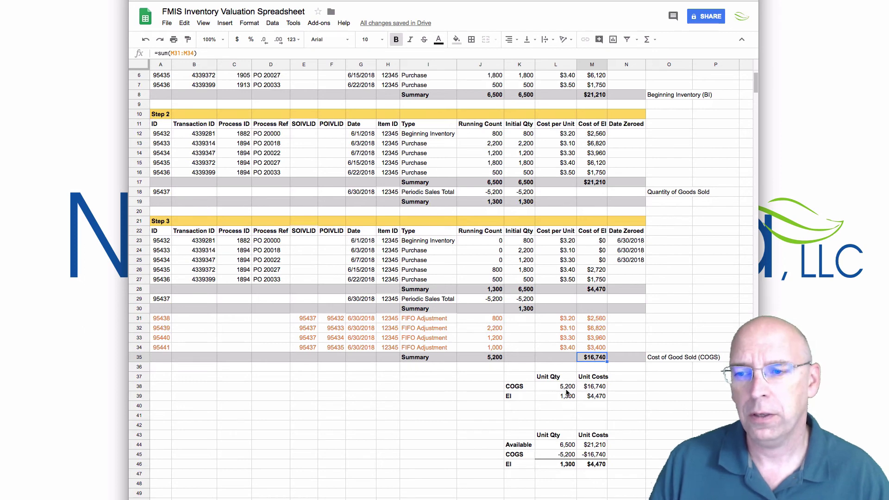
click(588, 390)
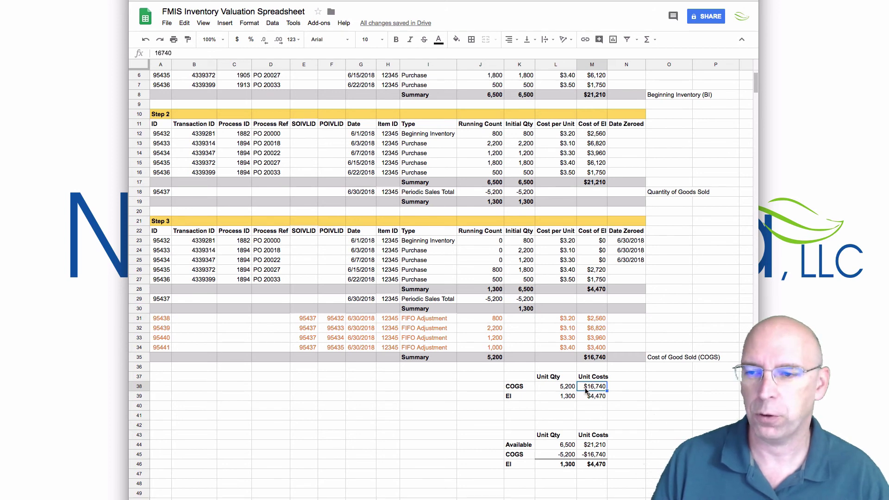
click(546, 399)
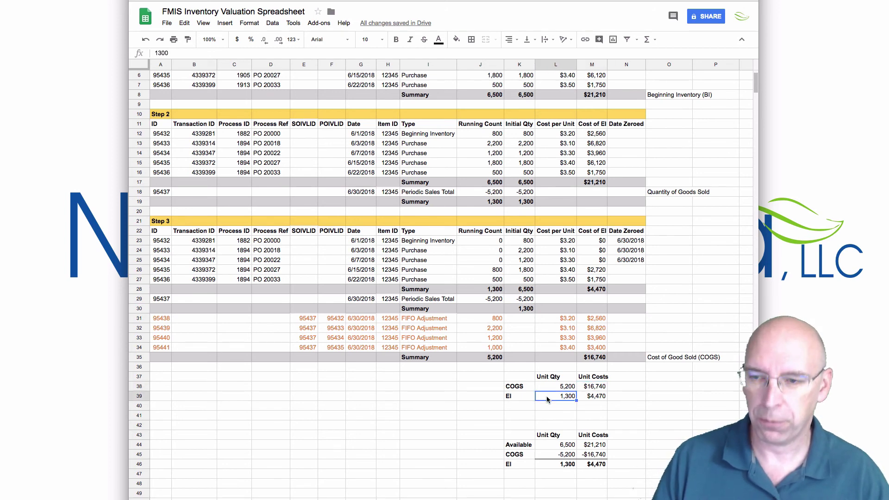
click(583, 399)
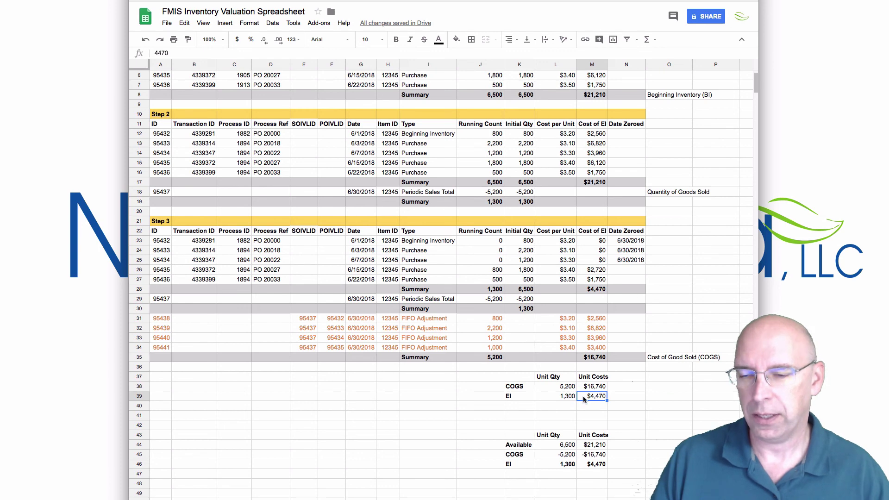